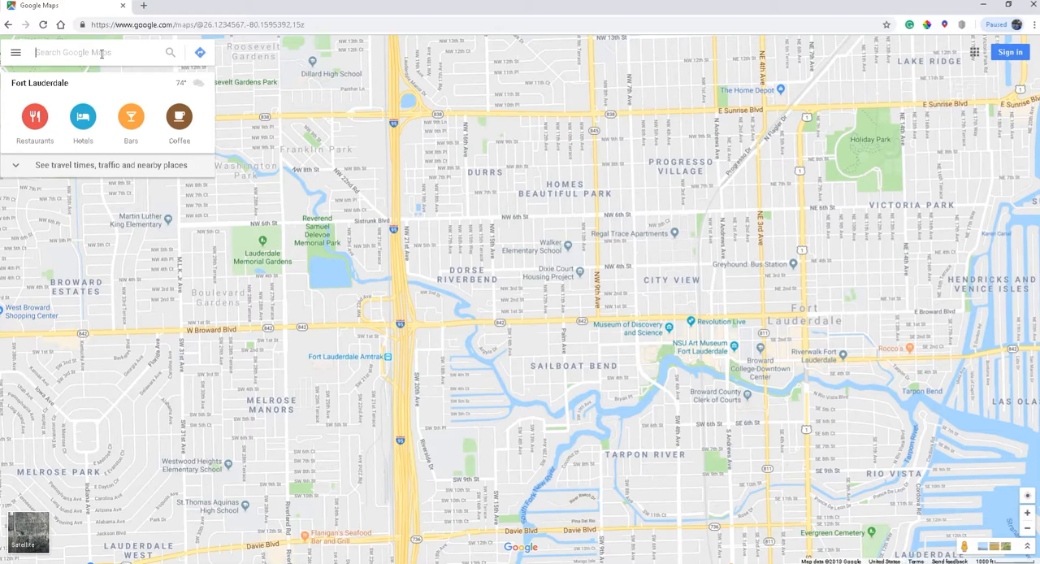
# Search the map for "thinkering kids" and bring up the Thinkering Kids Therapy listing
pyautogui.write('think')
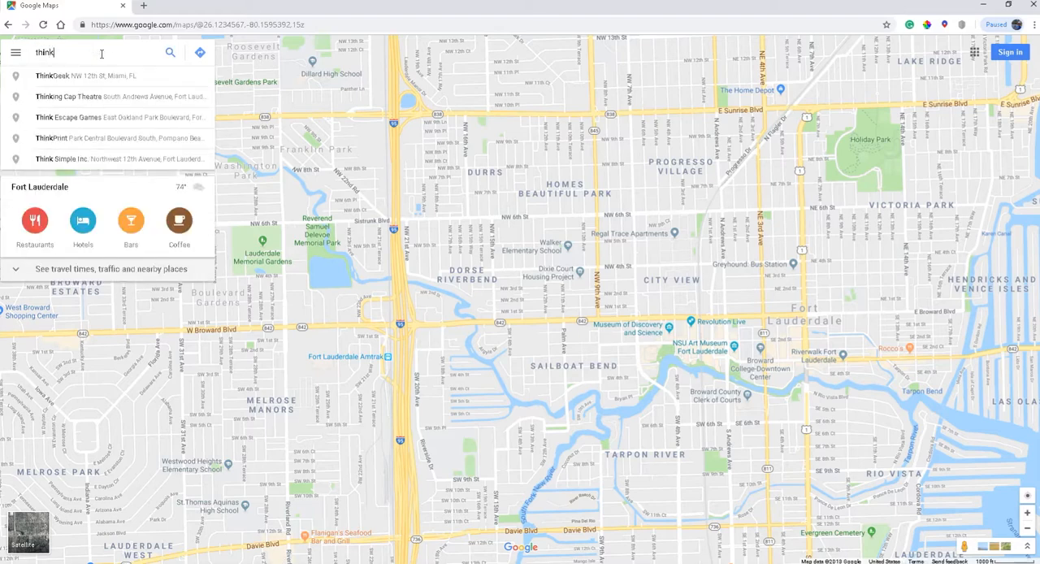
pyautogui.write('ering kids')
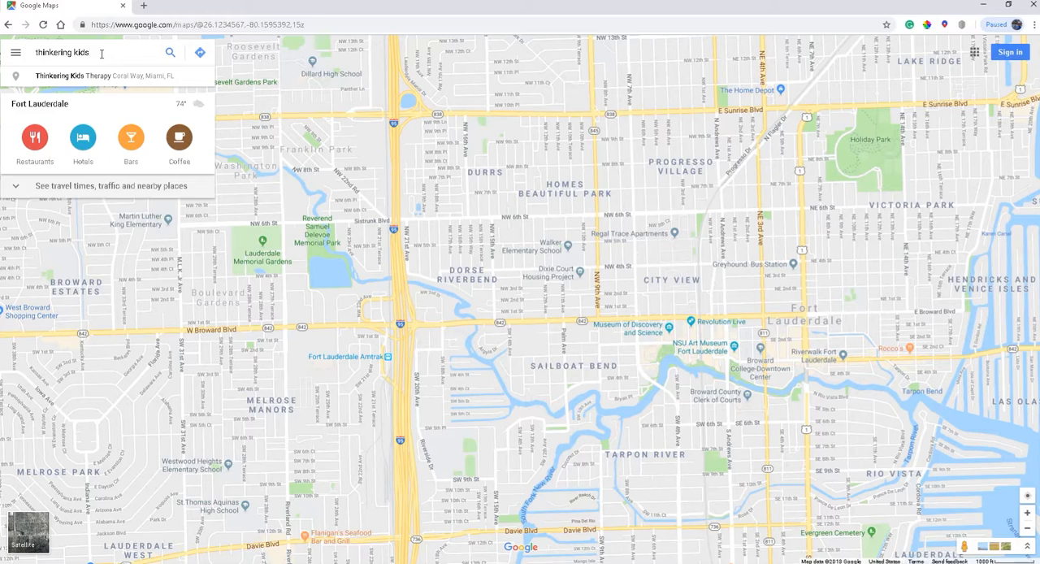
pyautogui.press('Return')
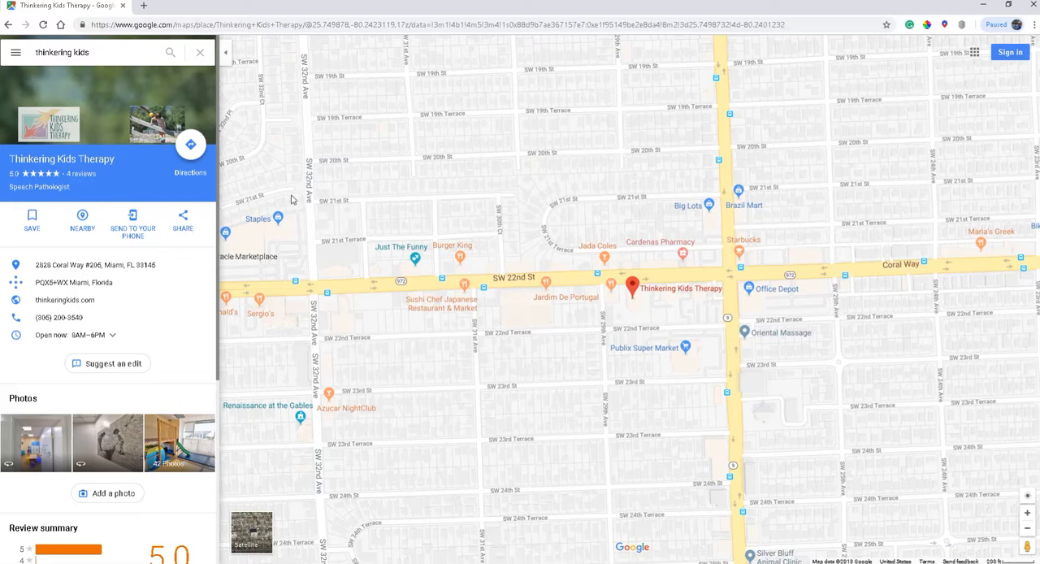
# Open the first 360-degree interior photo of Thinkering Kids Therapy and turn the view down the hallway
pyautogui.moveTo(580, 212); pyautogui.dragTo(346, 171)
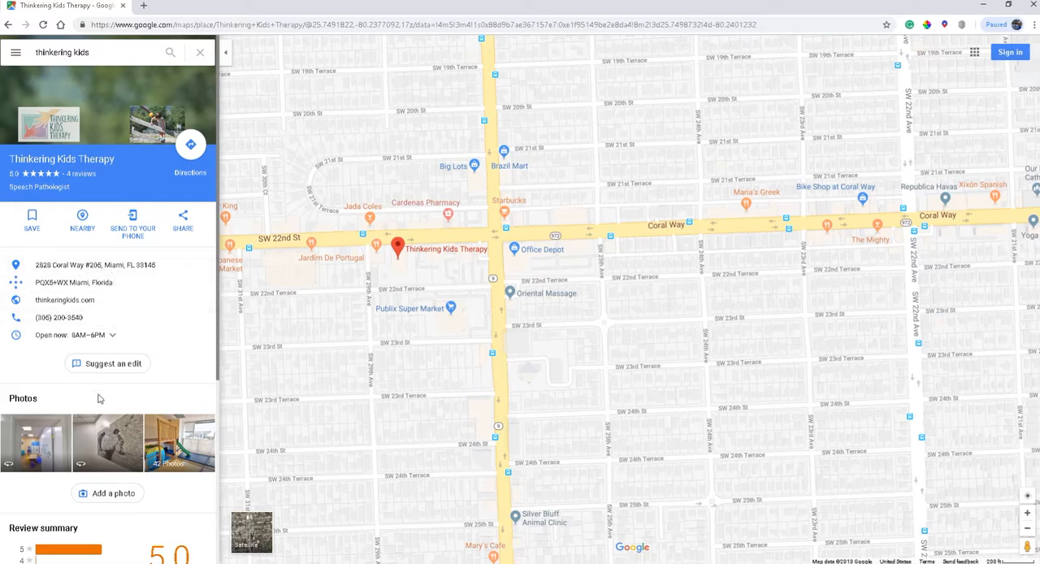
pyautogui.scroll(-1, 91, 435)
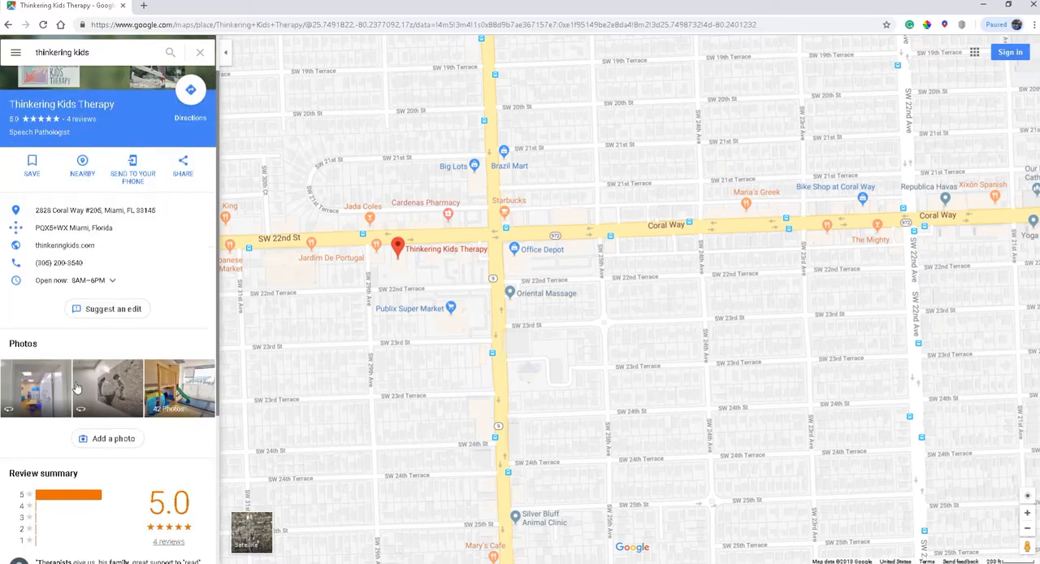
pyautogui.click(51, 396)
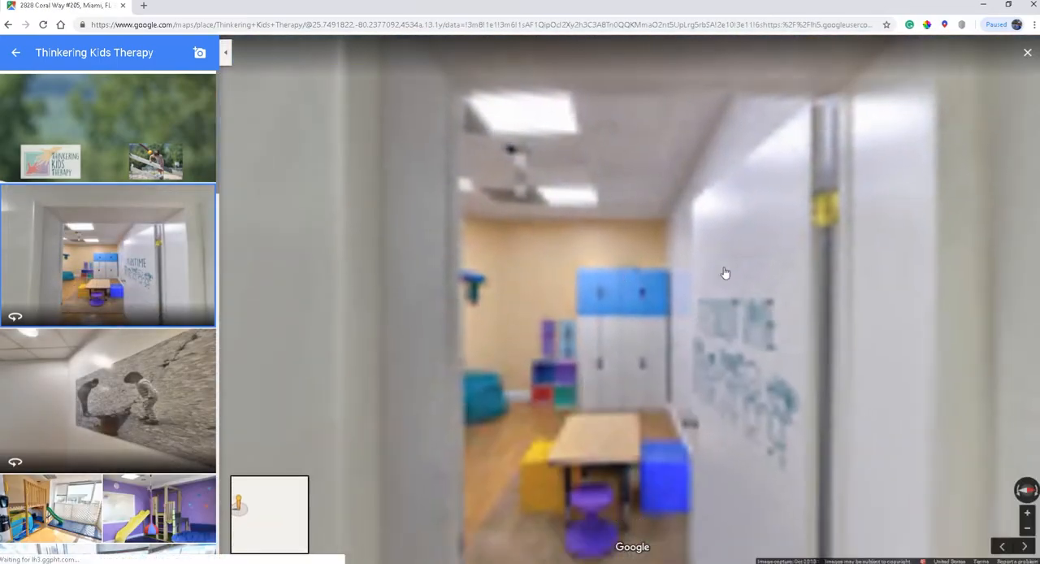
pyautogui.moveTo(726, 274); pyautogui.dragTo(525, 249)
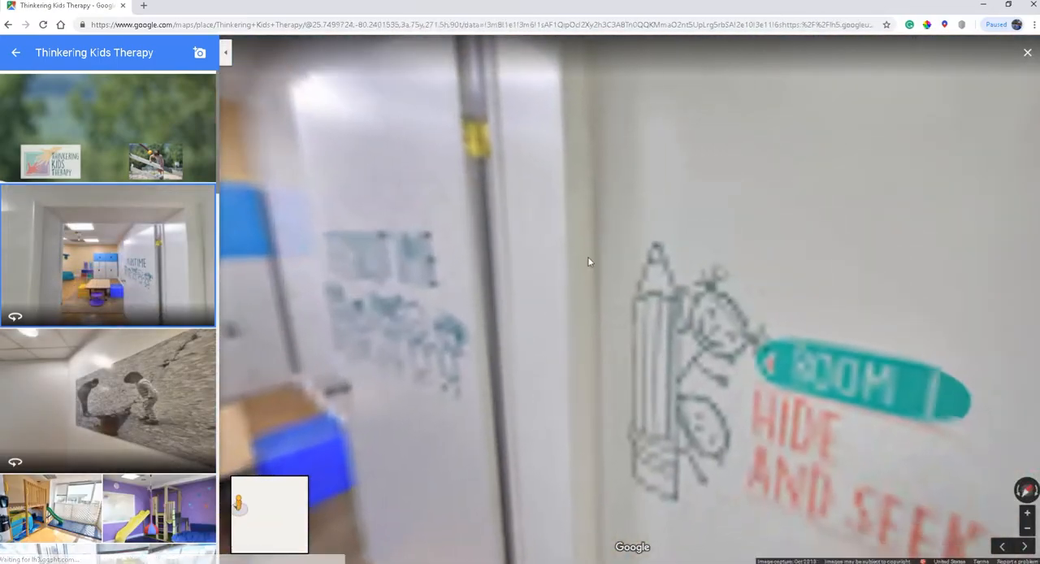
pyautogui.moveTo(716, 245); pyautogui.dragTo(615, 239)
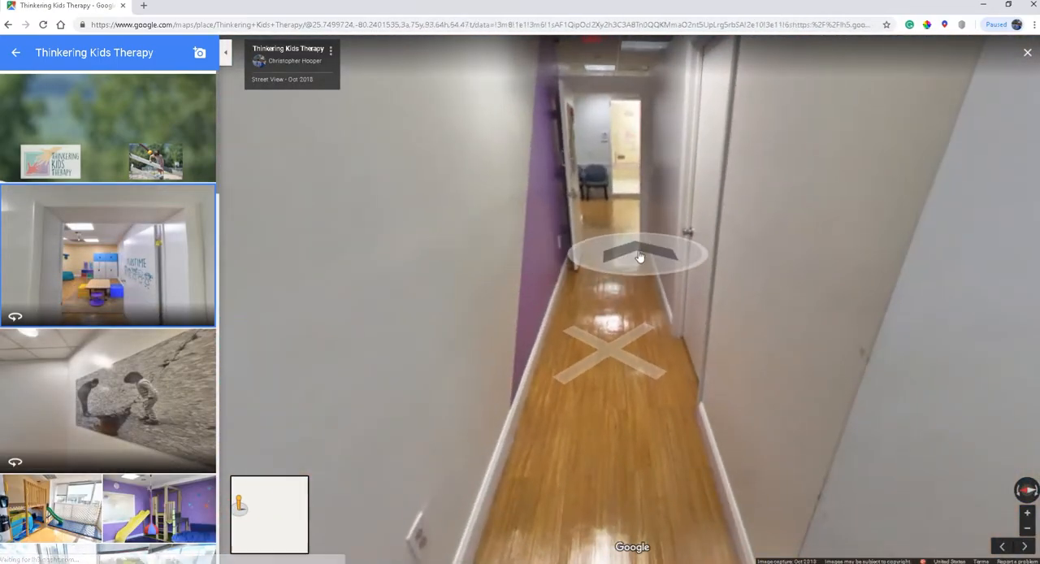
pyautogui.moveTo(728, 251)
pyautogui.mouseDown()
pyautogui.moveTo(364, 273)
pyautogui.moveTo(367, 261)
pyautogui.moveTo(655, 254)
pyautogui.moveTo(705, 263)
pyautogui.mouseUp()
# Move along the hallway into the waiting area and frame the view on the wall logo, chairs and red reception window
pyautogui.click(613, 274)
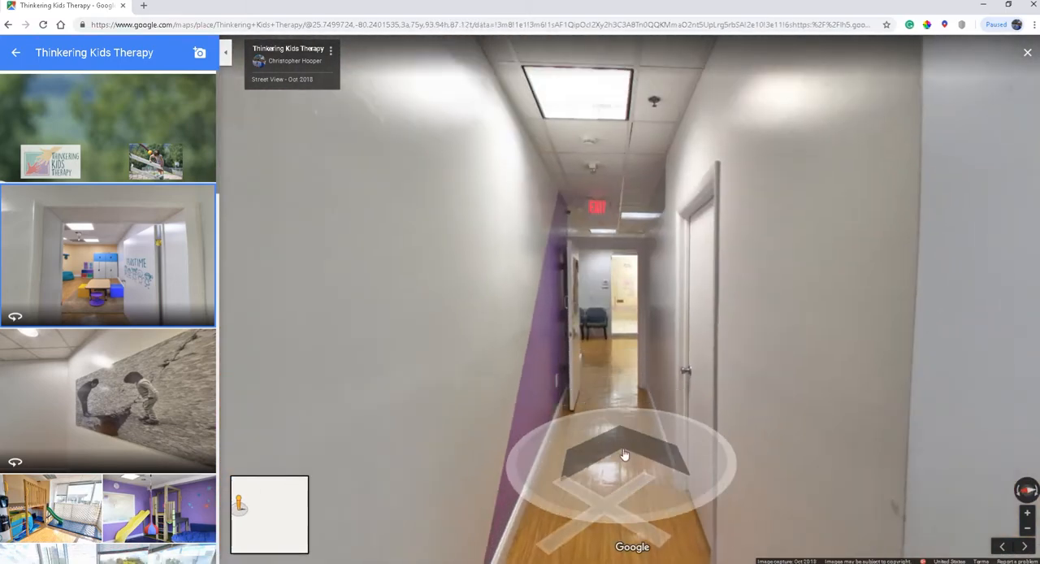
pyautogui.click(624, 454)
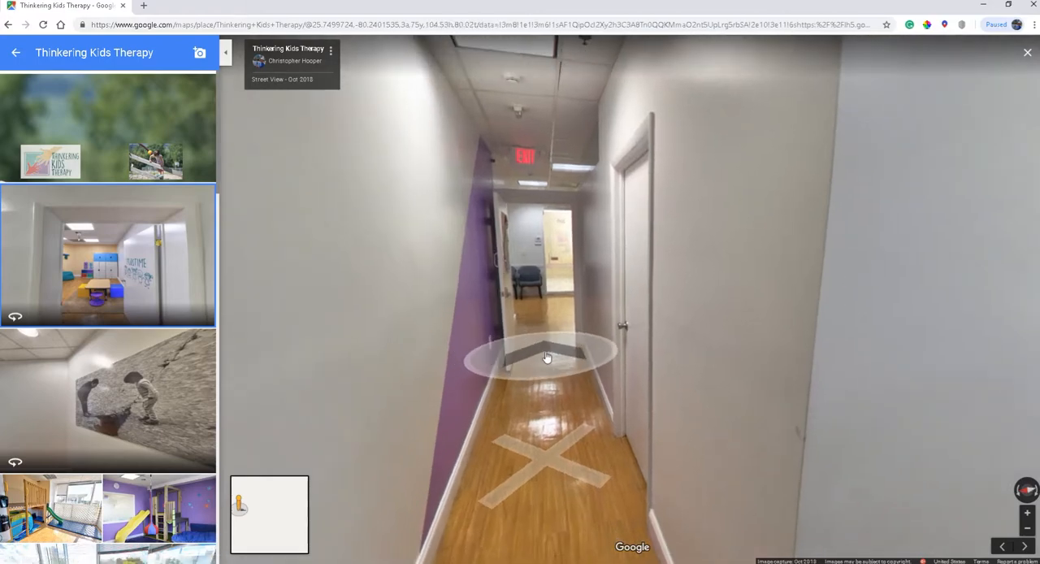
pyautogui.click(478, 359)
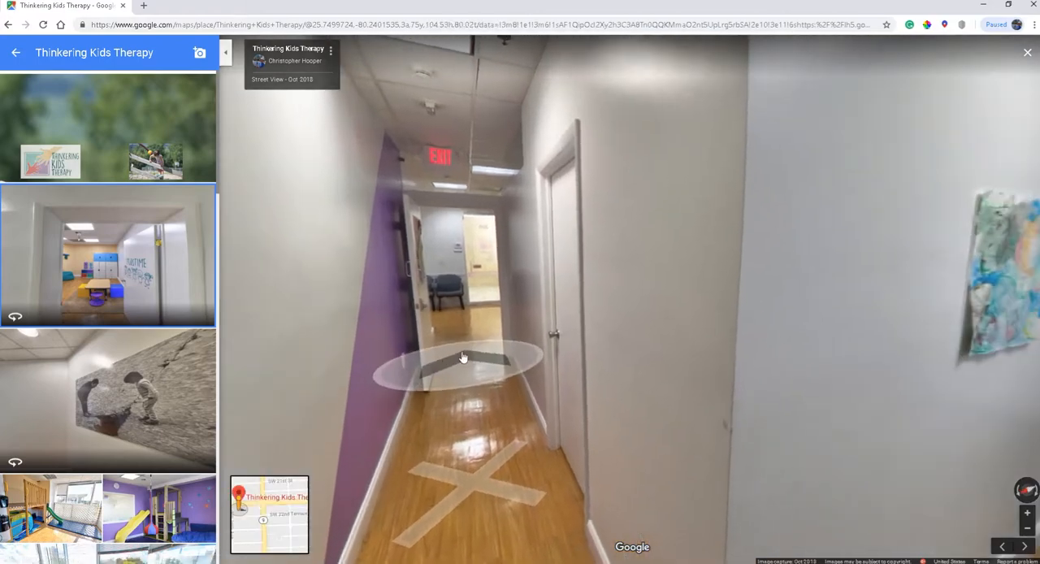
pyautogui.click(478, 360)
pyautogui.click(737, 320)
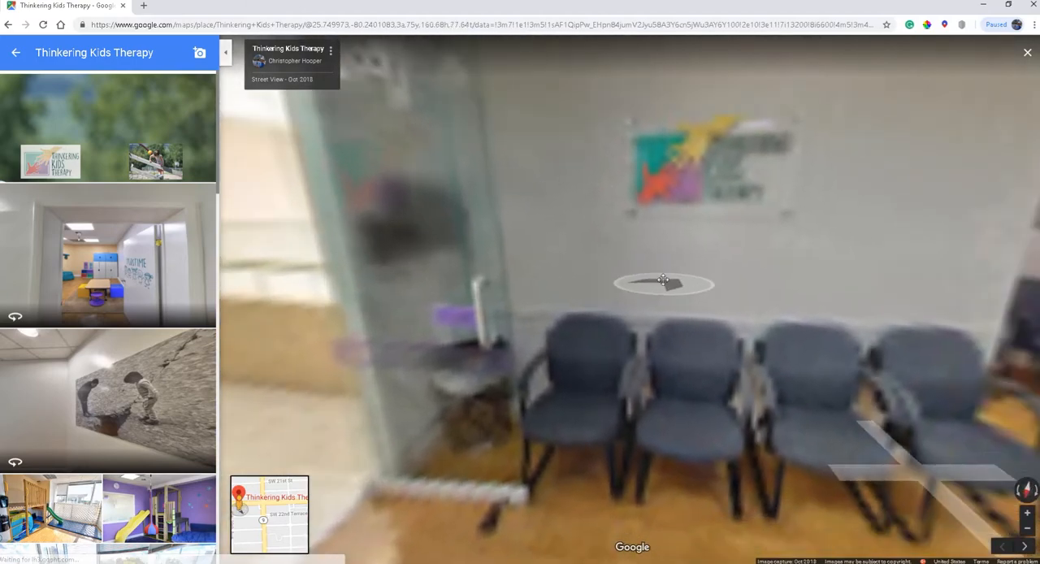
pyautogui.click(697, 274)
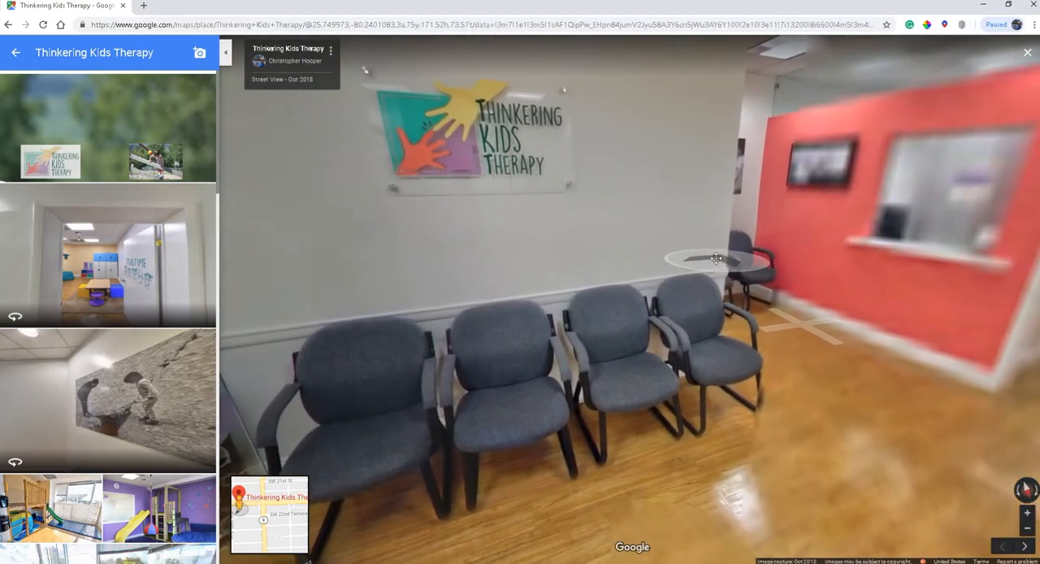
pyautogui.moveTo(744, 262); pyautogui.dragTo(682, 281)
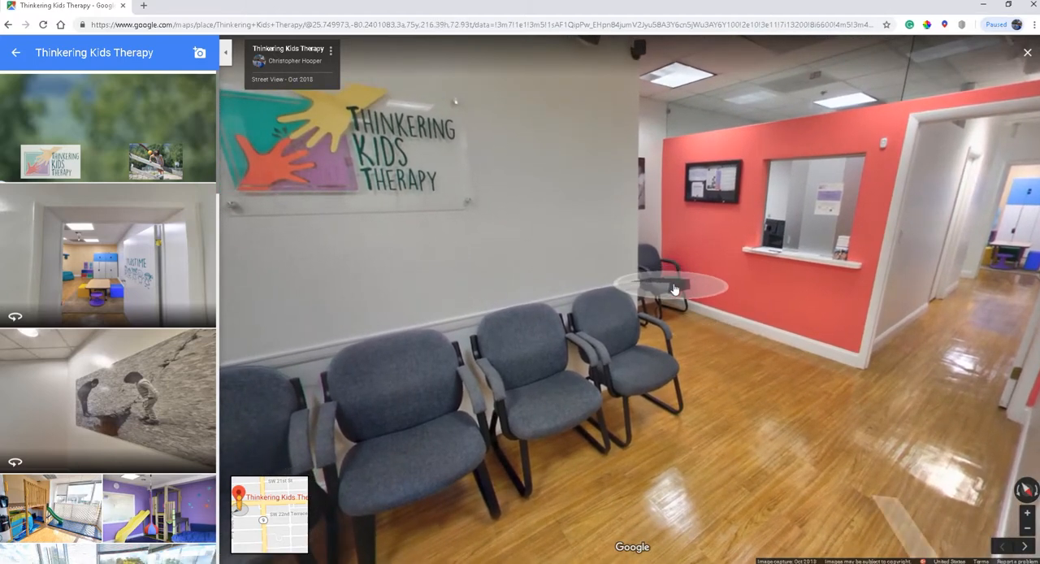
pyautogui.moveTo(622, 192)
pyautogui.mouseDown()
pyautogui.moveTo(596, 181)
pyautogui.moveTo(608, 192)
pyautogui.mouseUp()
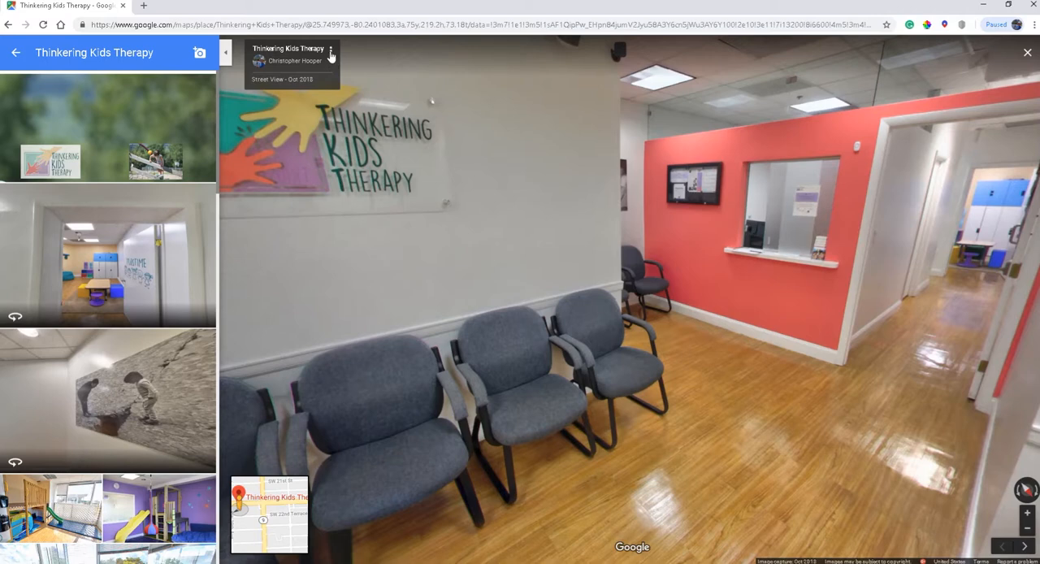
# Copy the medium-size embed HTML for the current Street View image, then close the sharing dialog and minimize the browser
pyautogui.click(331, 54)
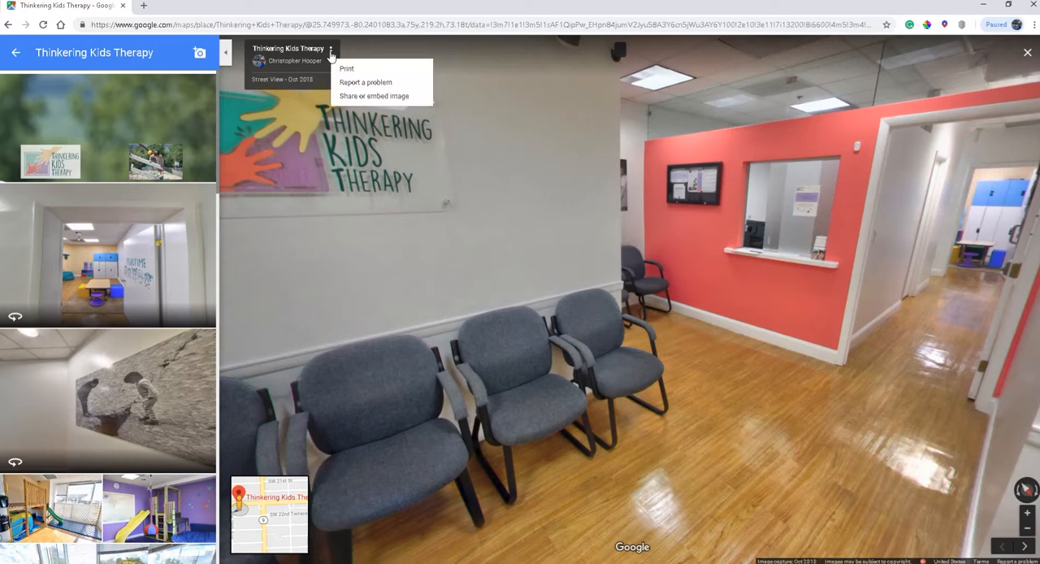
pyautogui.click(361, 98)
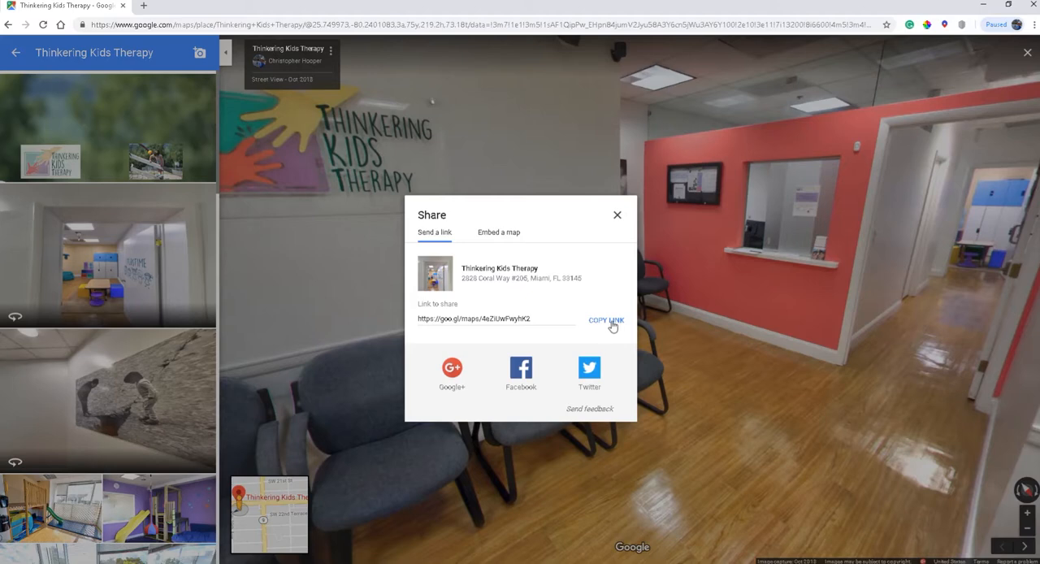
pyautogui.click(499, 234)
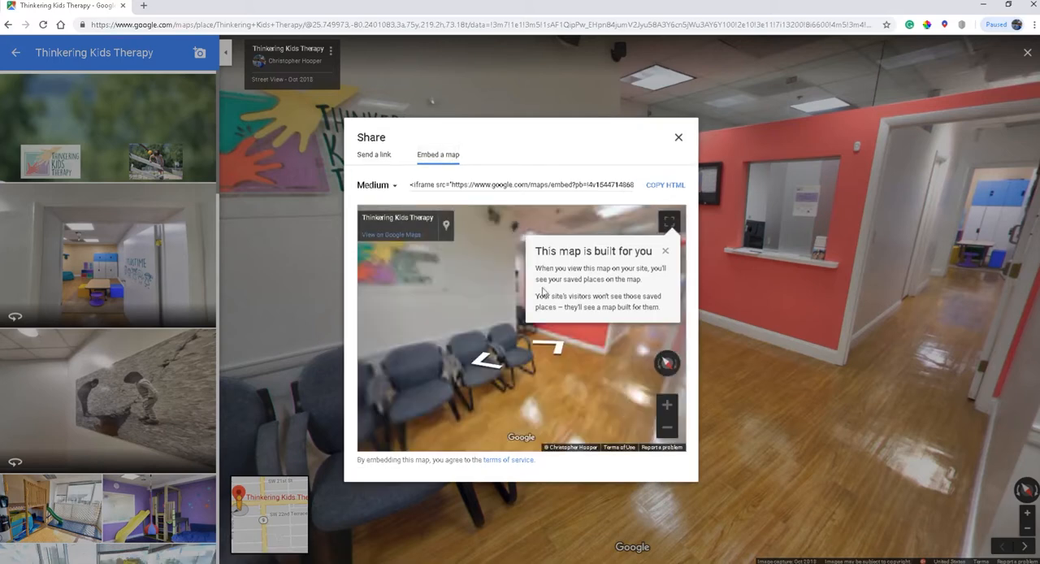
pyautogui.click(665, 251)
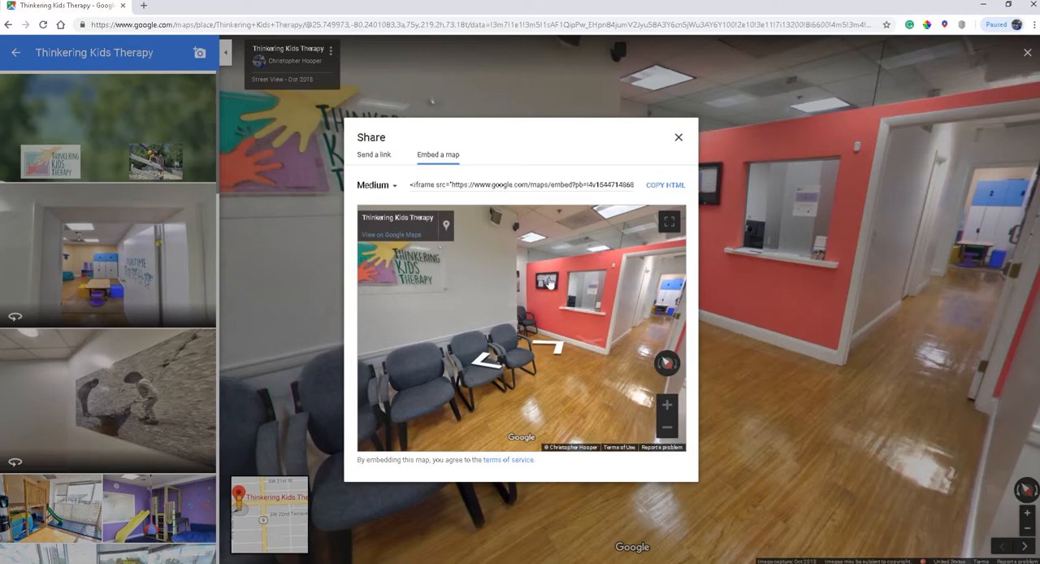
pyautogui.click(661, 188)
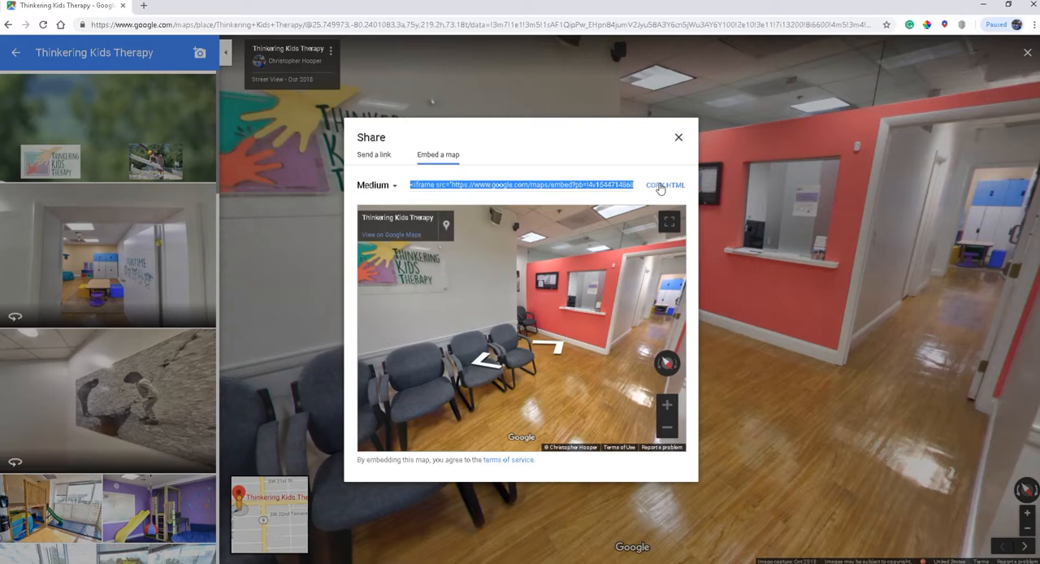
pyautogui.click(679, 138)
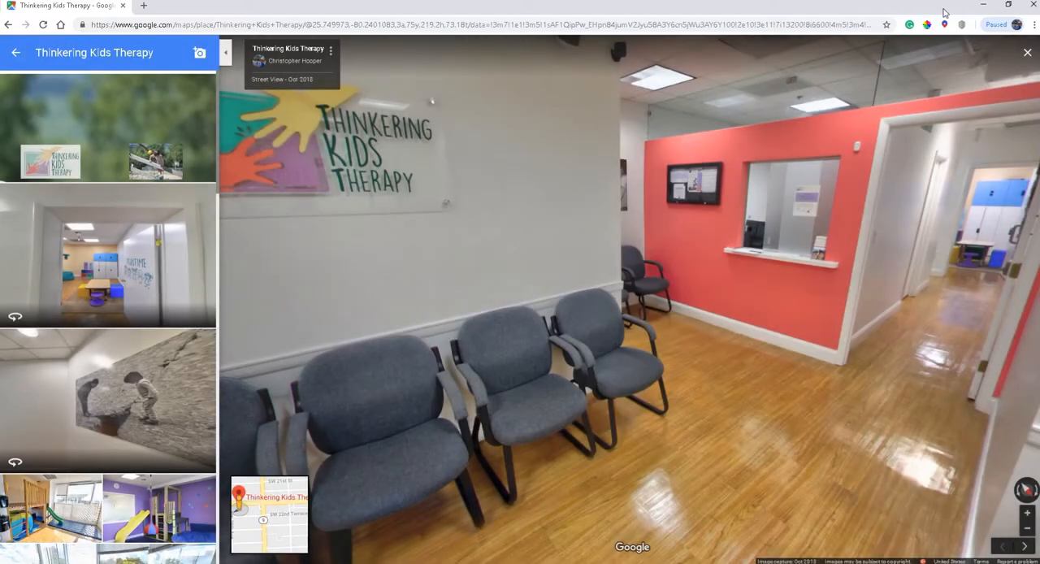
pyautogui.click(984, 5)
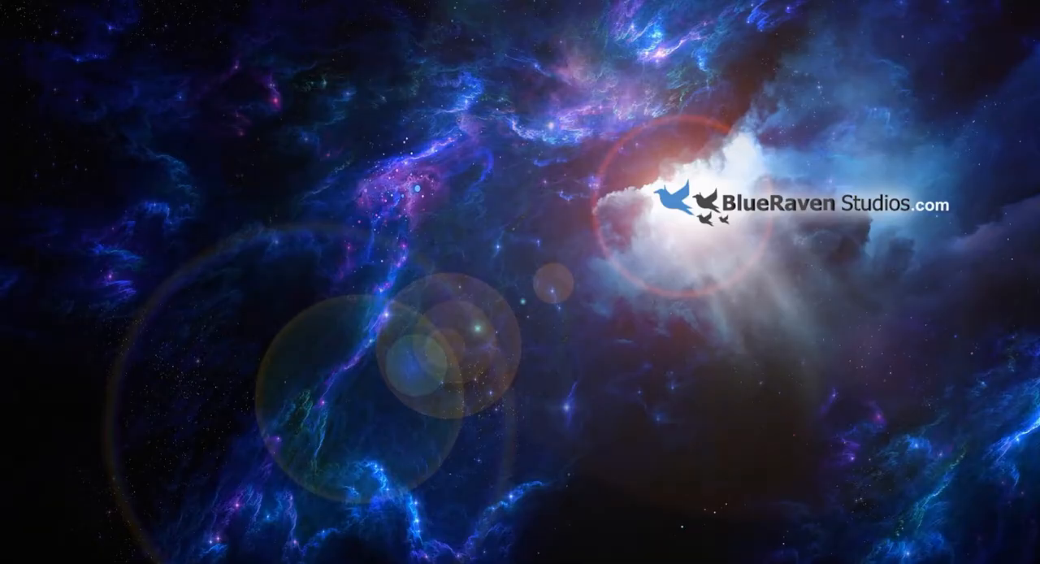
# Switch to the WordPress new-page editor and title the page "thinkering test"
pyautogui.moveTo(0, 29); pyautogui.dragTo(277, 37)
pyautogui.doubleClick(312, 42)
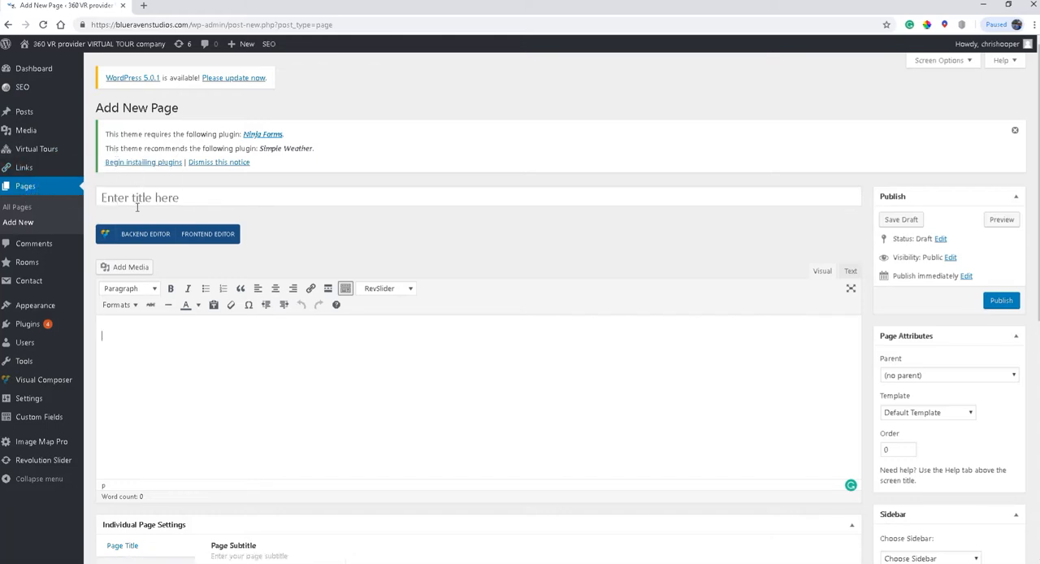
pyautogui.click(224, 197)
pyautogui.write('thinkering test')
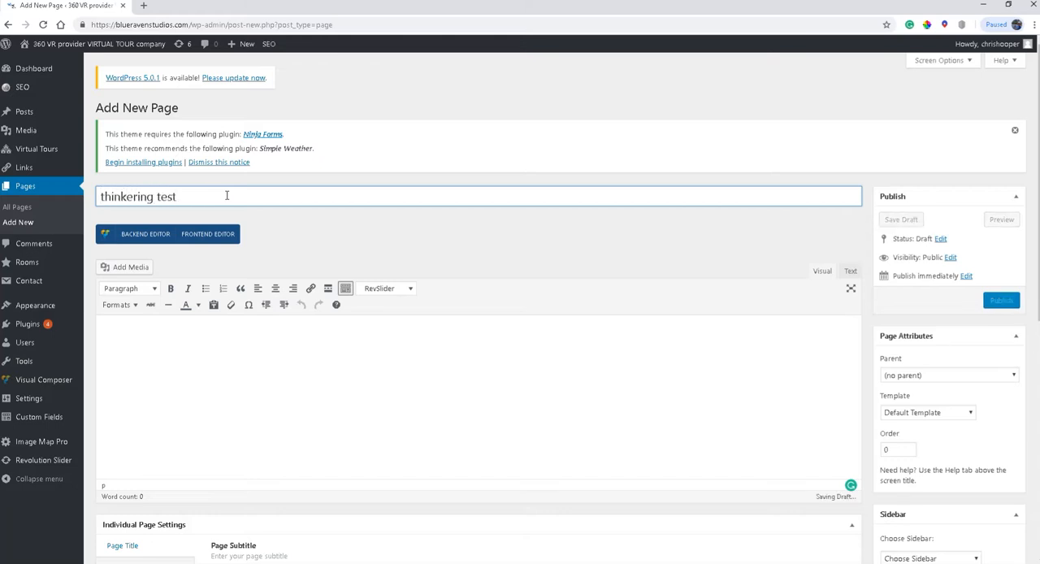
# Enter the line "This is our new tour!" in the page body and start a new paragraph below it
pyautogui.click(295, 357)
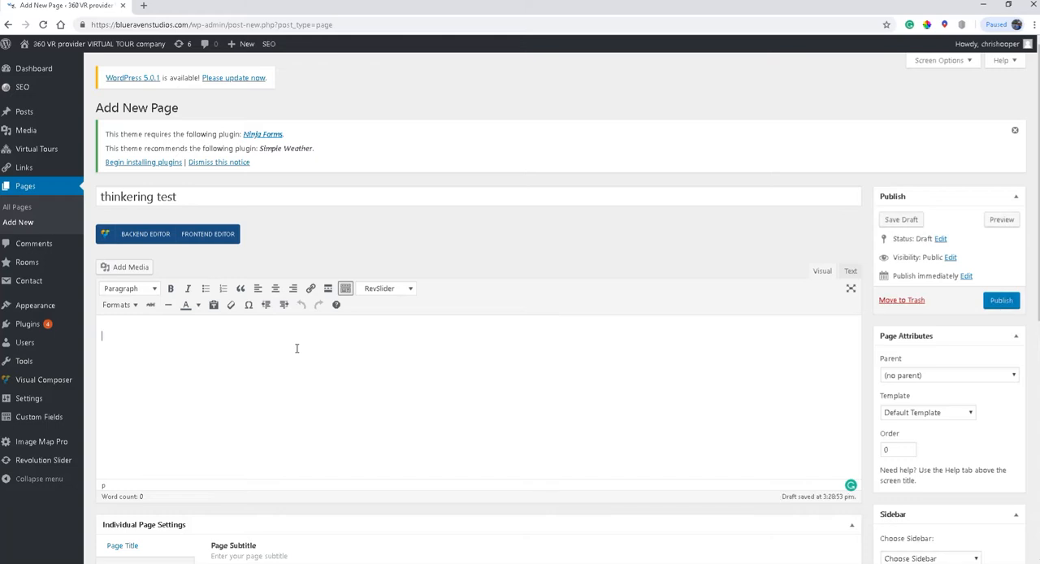
pyautogui.write('This is our new tour!')
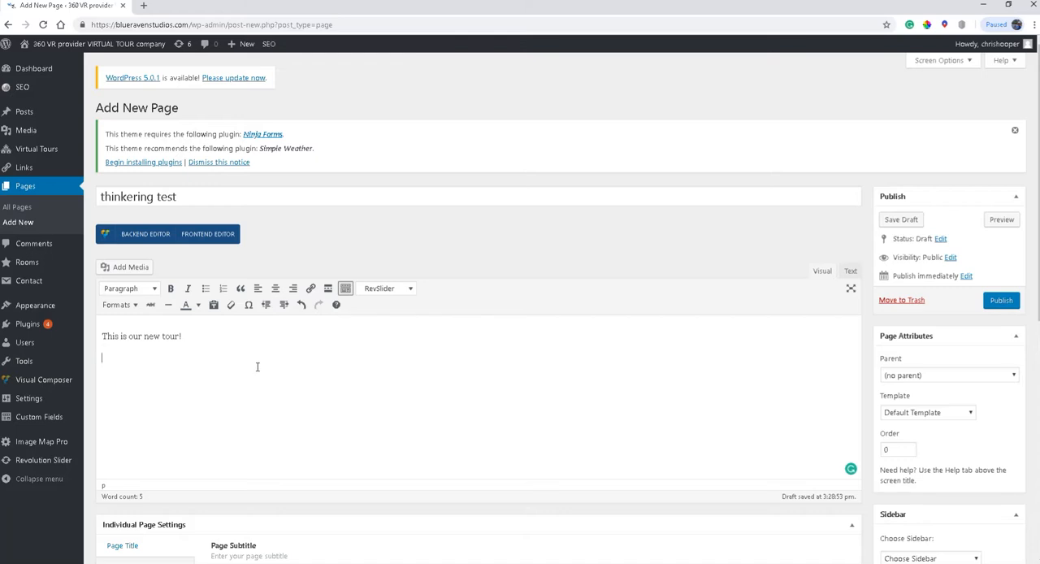
# Show the page content as HTML text and paste the copied iframe embed code after the "&nbsp;" line
pyautogui.click(850, 271)
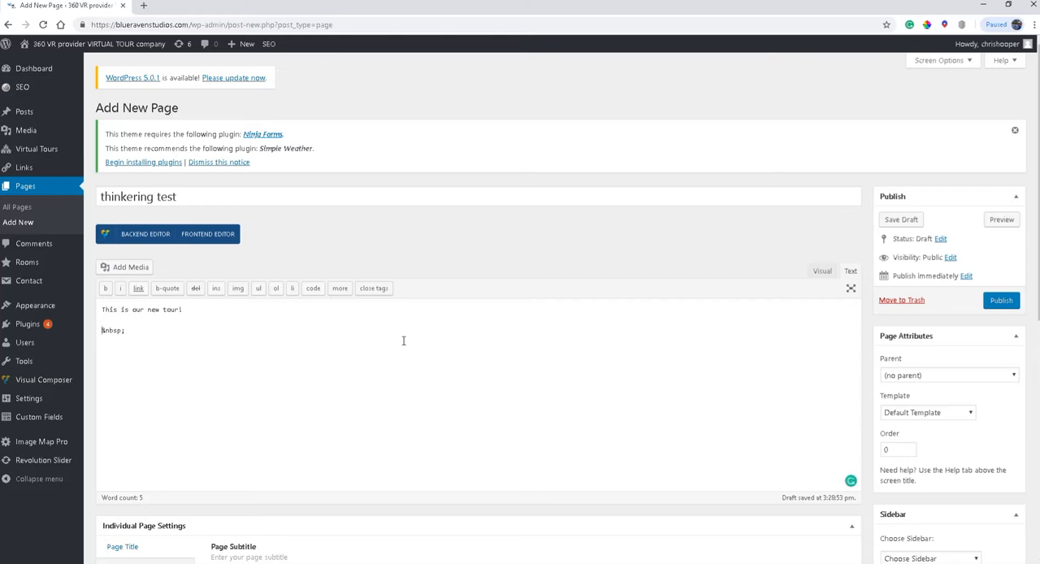
pyautogui.click(824, 272)
pyautogui.click(851, 275)
pyautogui.click(572, 337)
pyautogui.rightClick(174, 330)
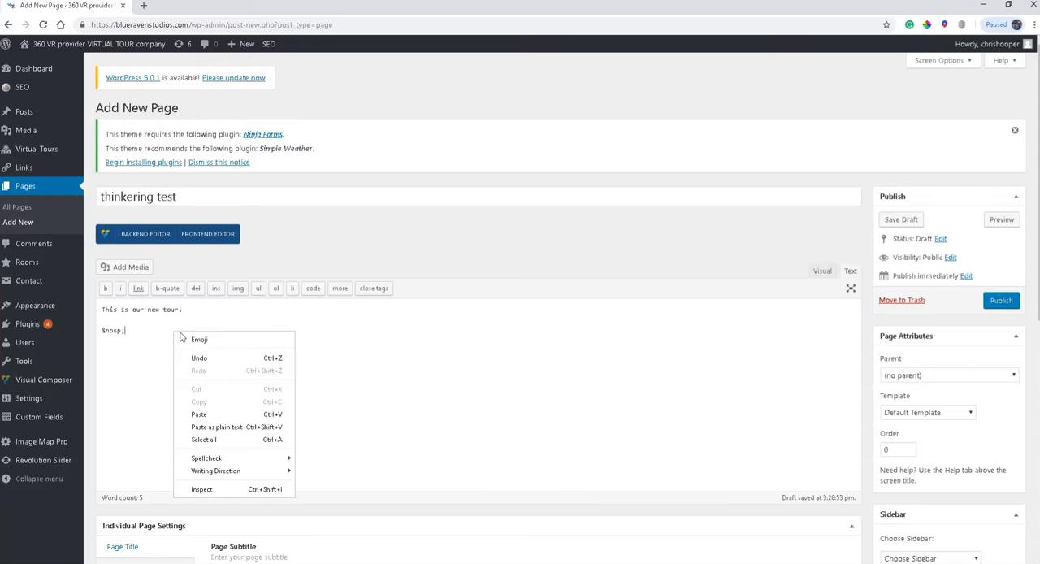
pyautogui.click(208, 416)
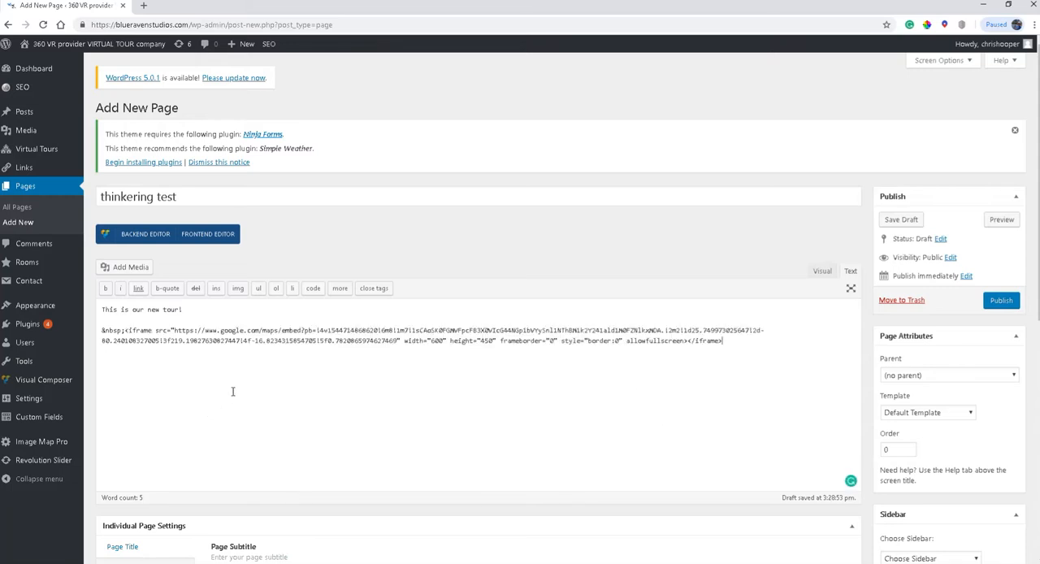
# Examine the iframe's width, height, frameborder, style and allowfullscreen attributes in the pasted embed code
pyautogui.doubleClick(438, 340)
pyautogui.doubleClick(487, 341)
pyautogui.doubleClick(551, 341)
pyautogui.doubleClick(596, 341)
pyautogui.moveTo(653, 341); pyautogui.dragTo(658, 342)
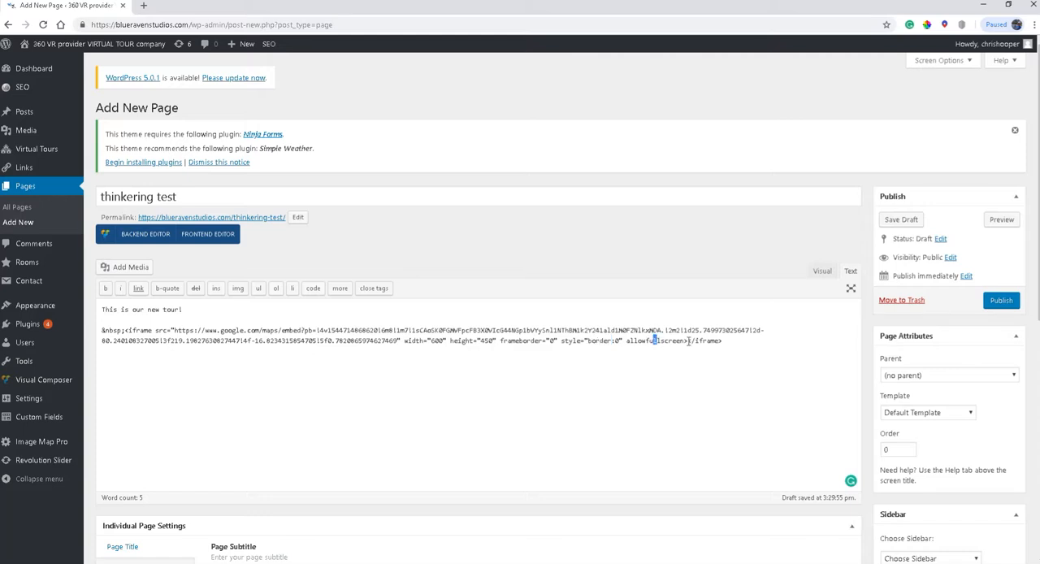
pyautogui.click(719, 341)
# Show the page content in visual mode and inspect the embedded tour below the text
pyautogui.click(823, 271)
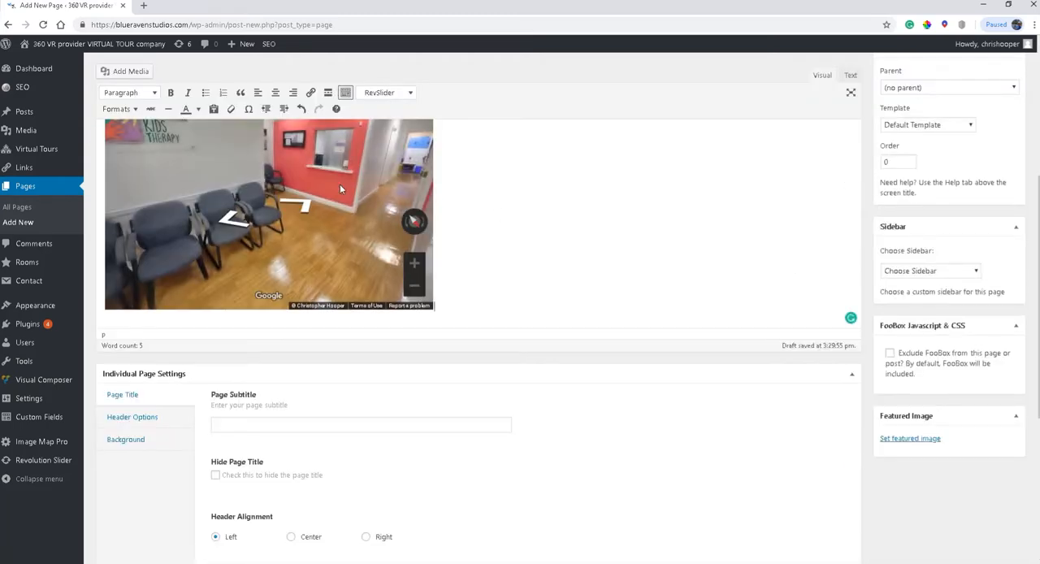
pyautogui.scroll(1, 348, 194)
pyautogui.moveTo(310, 204); pyautogui.dragTo(254, 199)
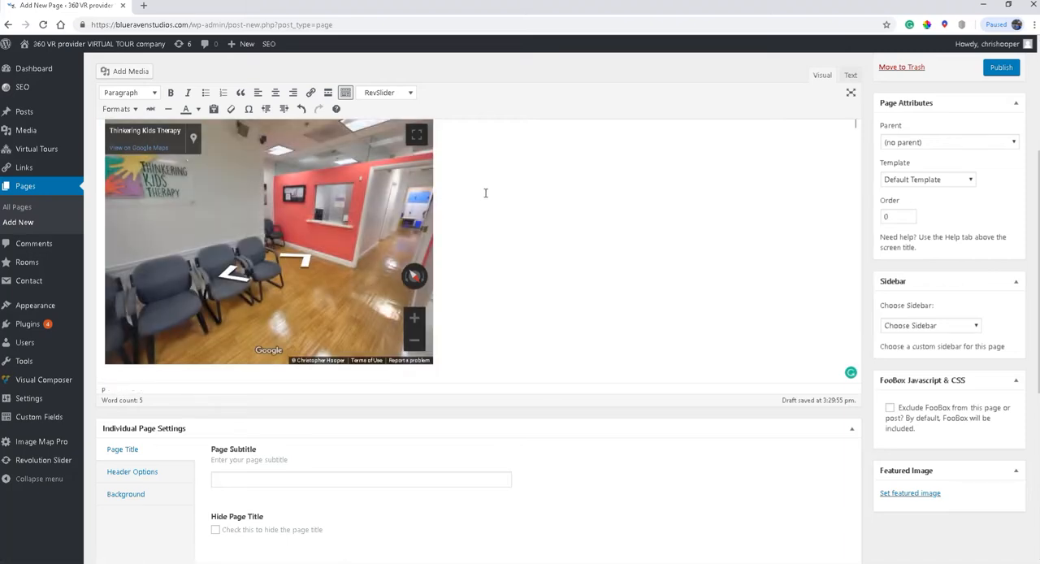
# Preview the "thinkering test" page and look around inside the embedded tour
pyautogui.scroll(3, 543, 192)
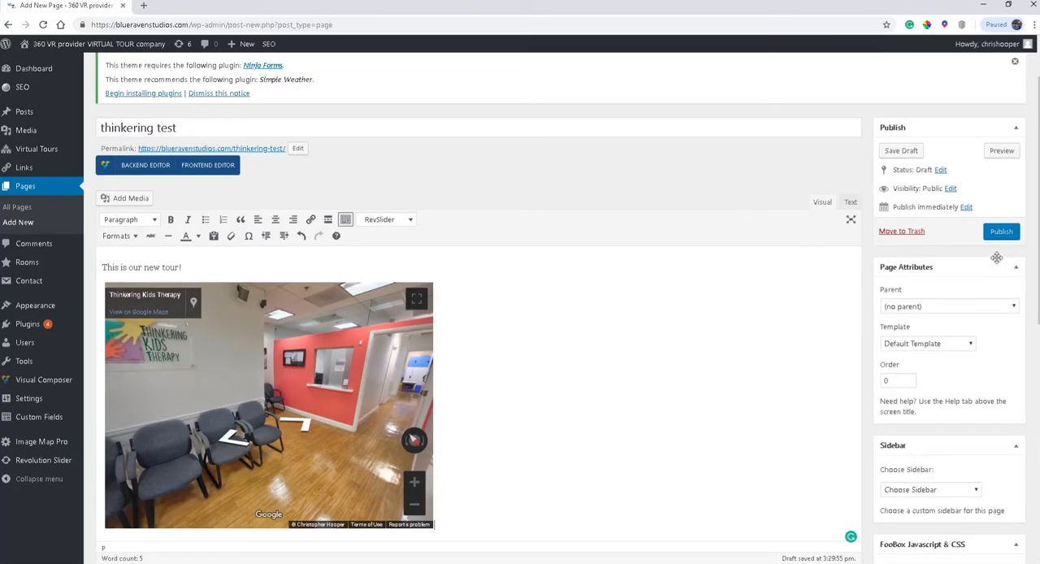
pyautogui.click(1002, 150)
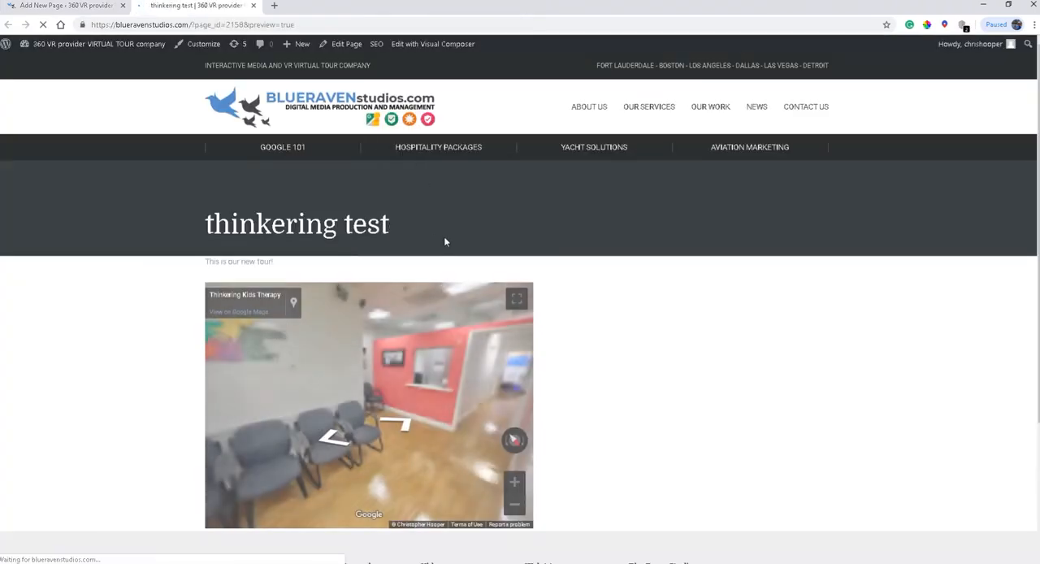
pyautogui.moveTo(361, 354); pyautogui.dragTo(298, 366)
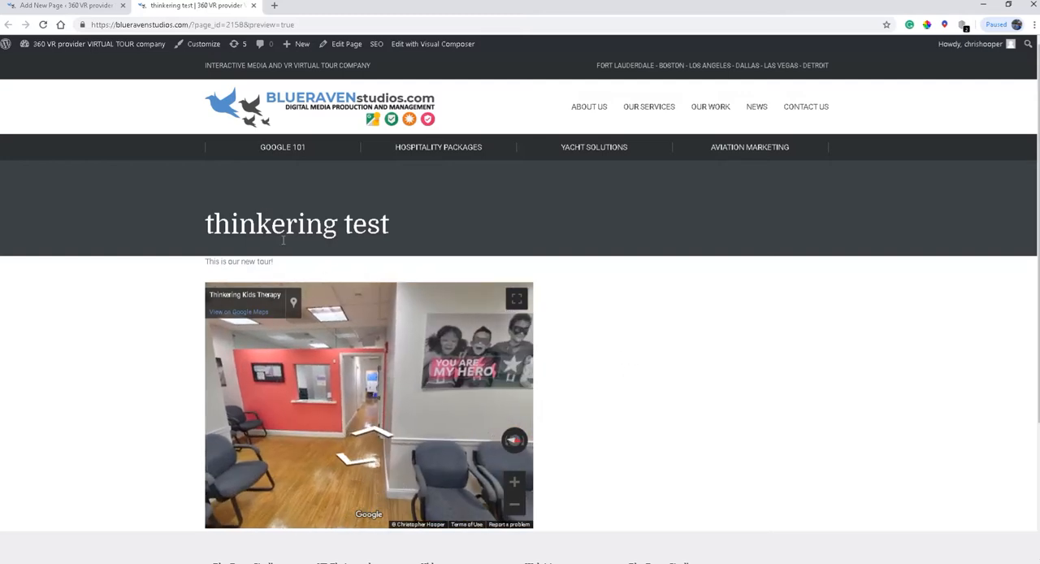
# Close the page preview and the page editor, leaving the site without saving the remaining changes
pyautogui.click(253, 5)
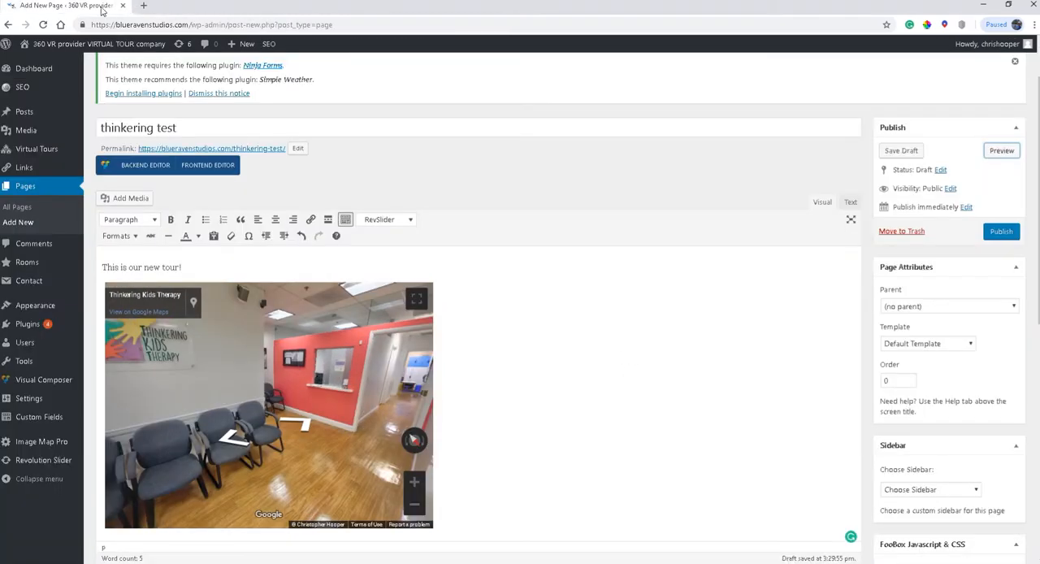
pyautogui.click(122, 6)
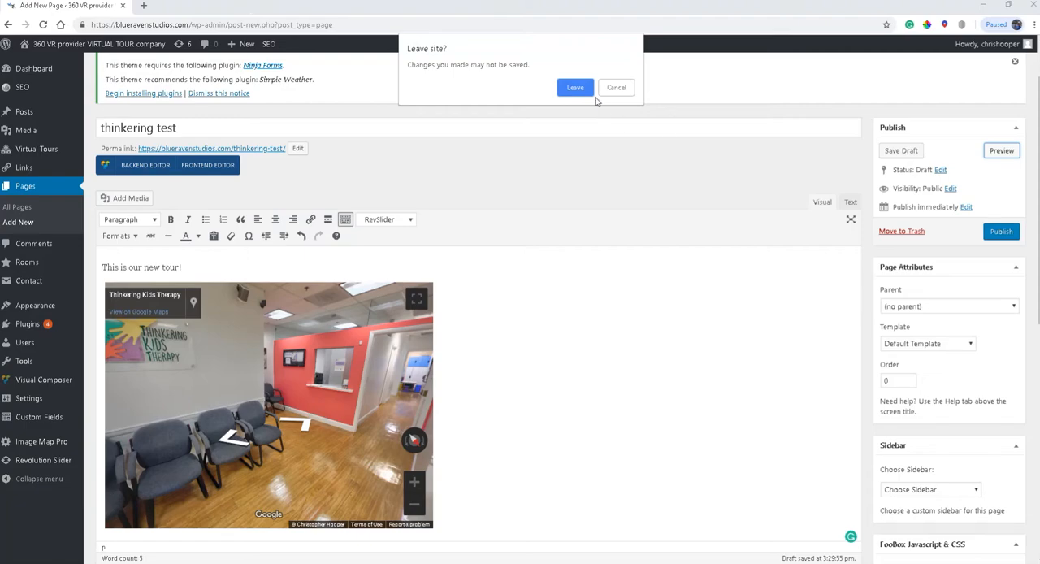
pyautogui.click(576, 88)
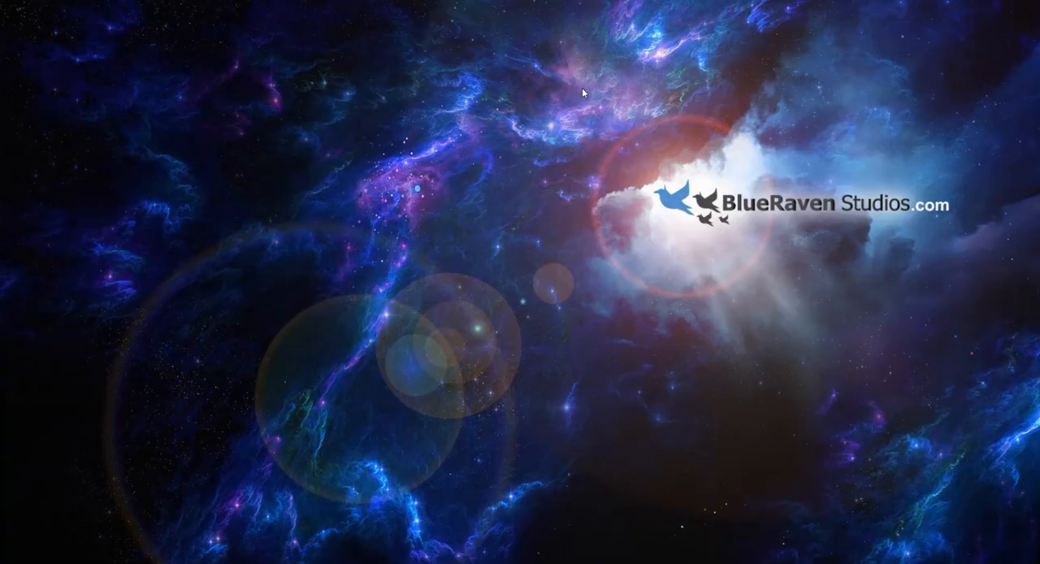